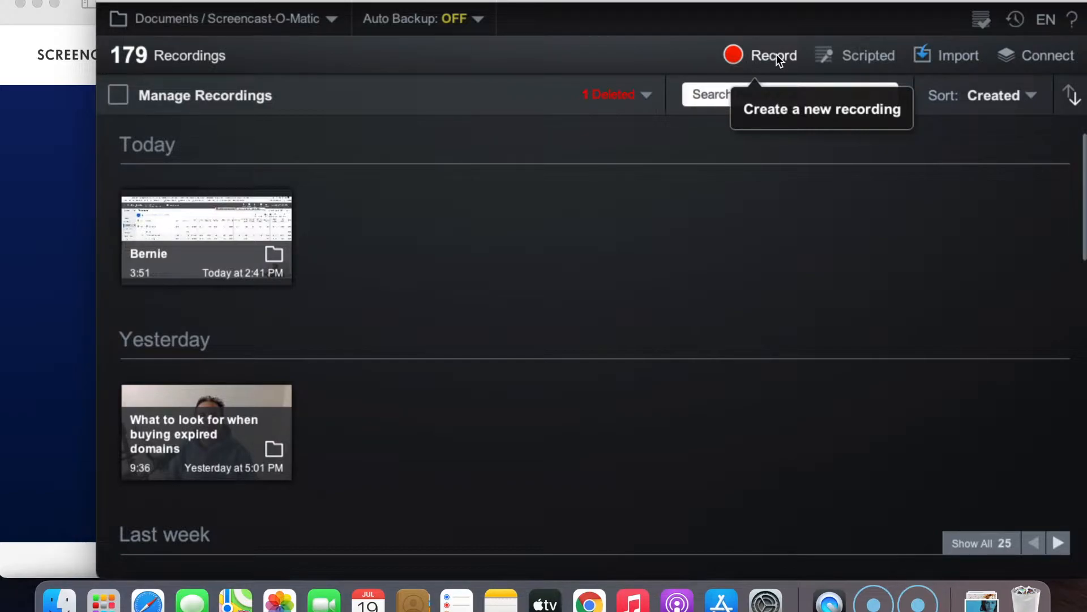
- Set up a new screen and webcam recording, raising the webcam preview and resizing the capture area to 1280 x 654
left_click(776, 55)
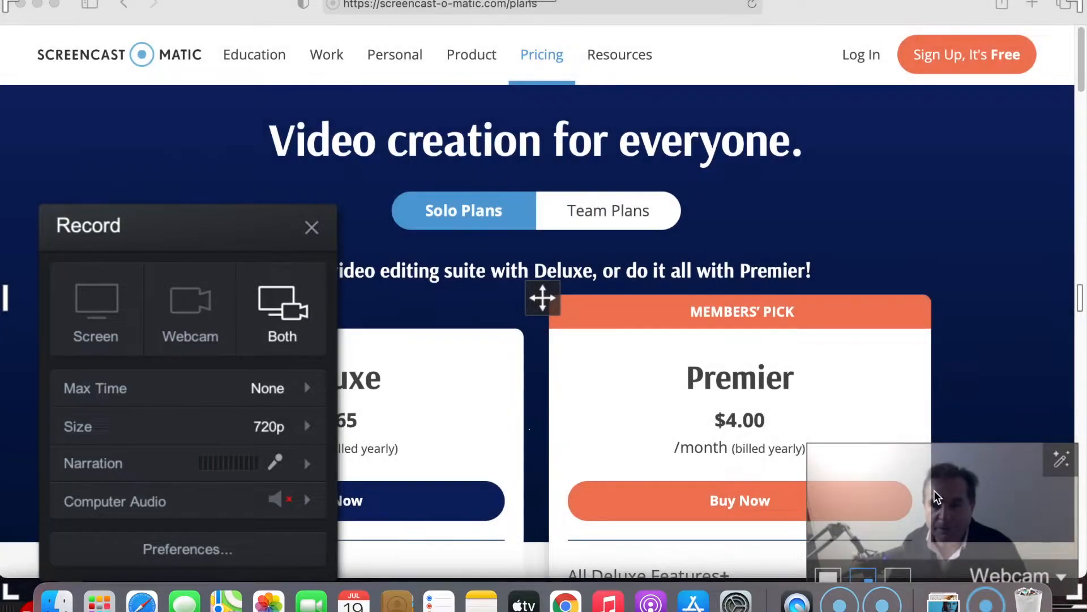
left_click_drag(933, 490, 929, 446)
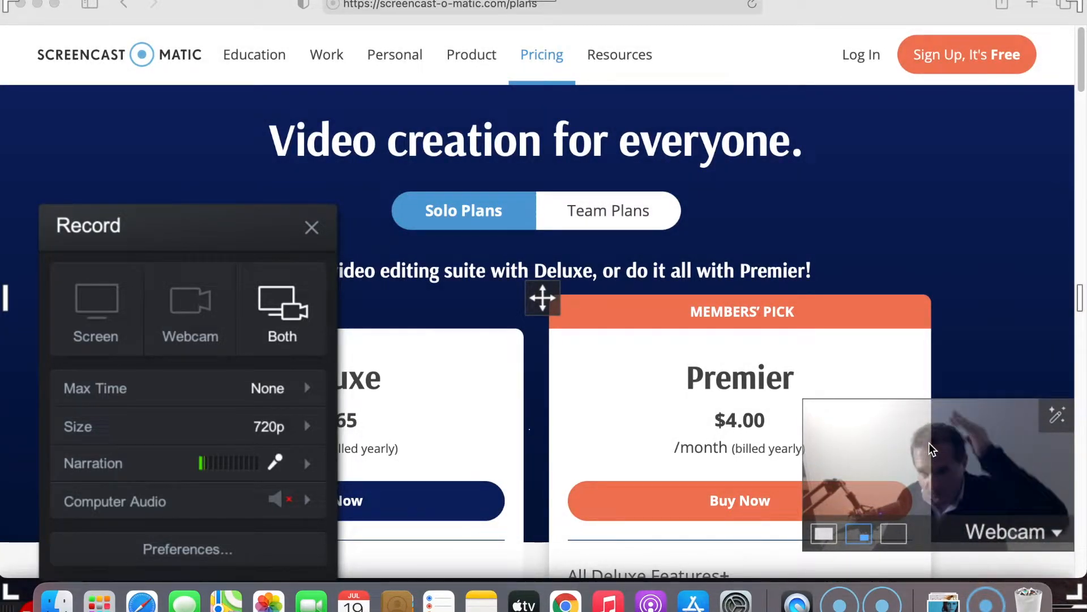
left_click(192, 306)
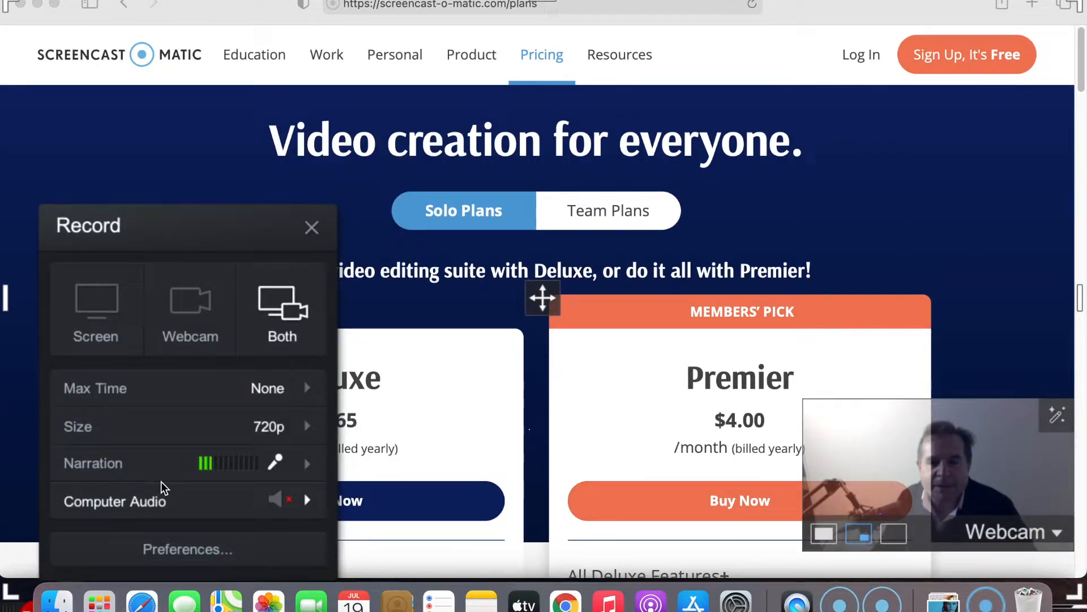
left_click_drag(12, 603, 2, 541)
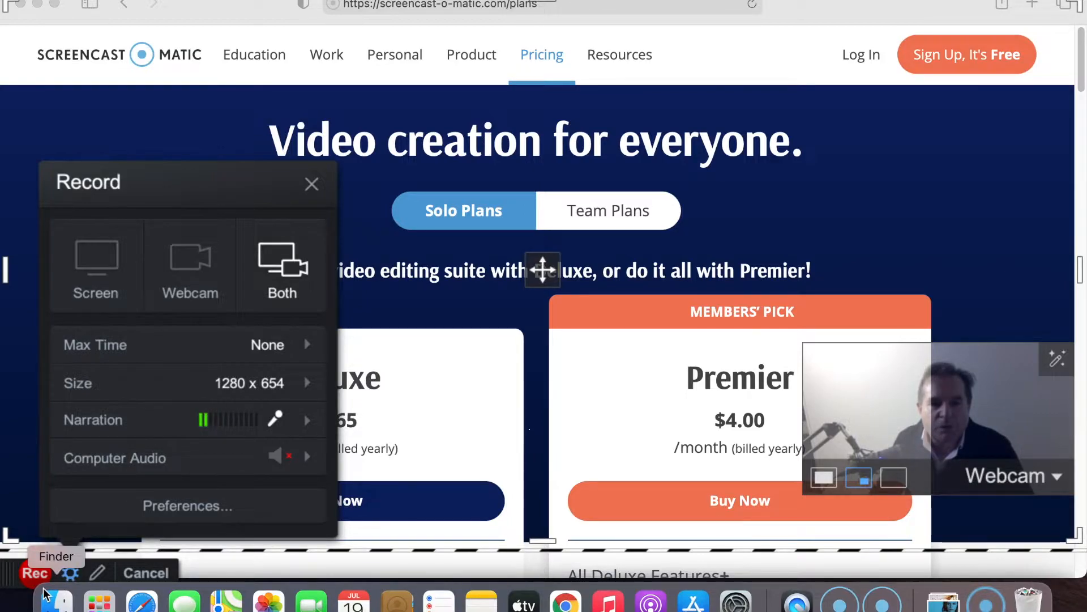
- Record a short clip, pause and finish it, and open it in the video editor
left_click(34, 573)
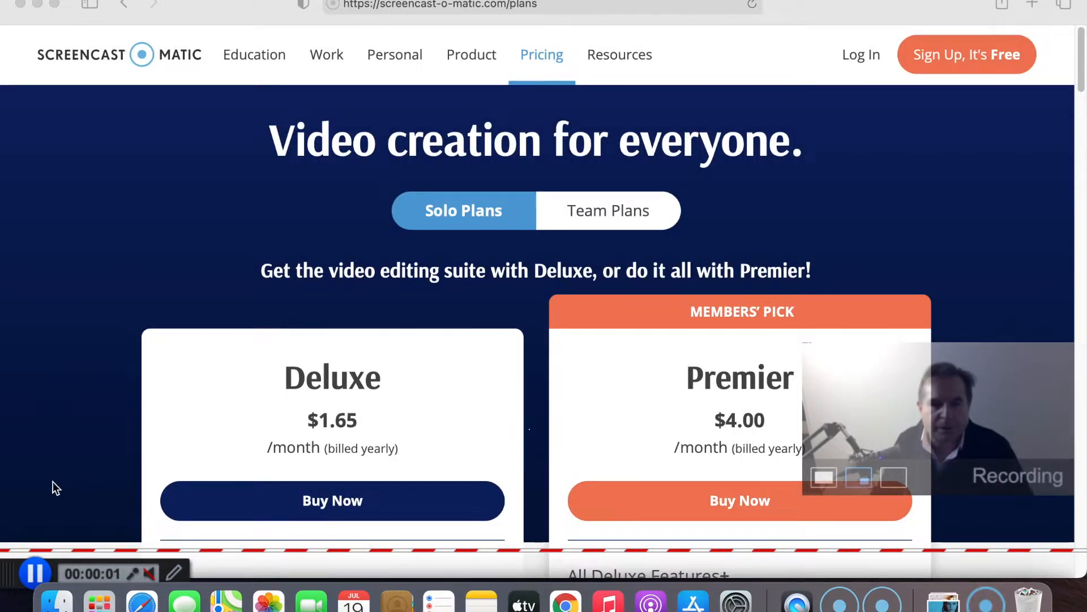
left_click(35, 574)
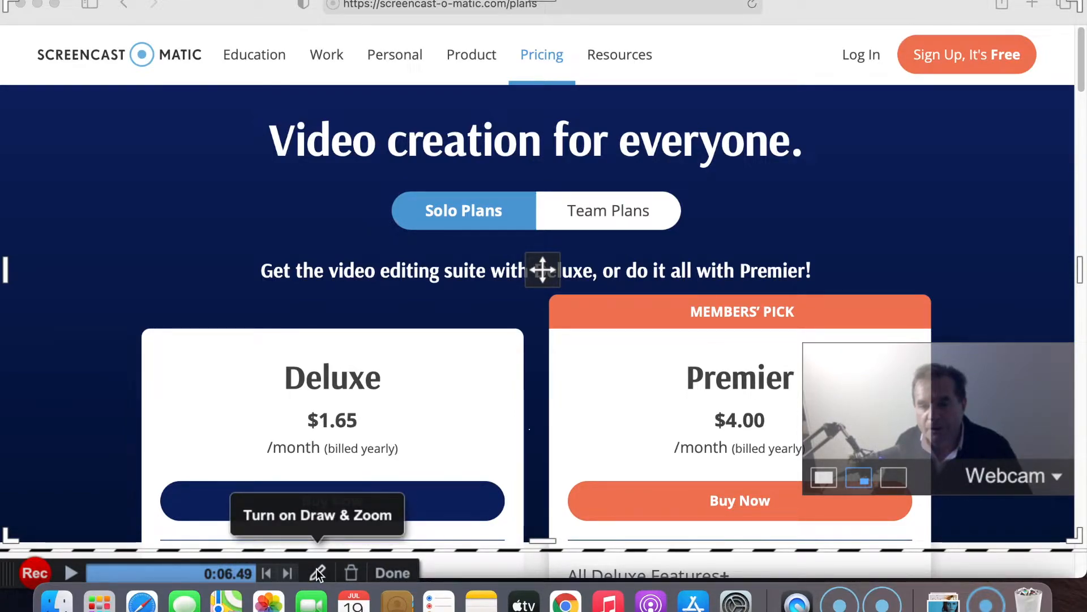
left_click(388, 572)
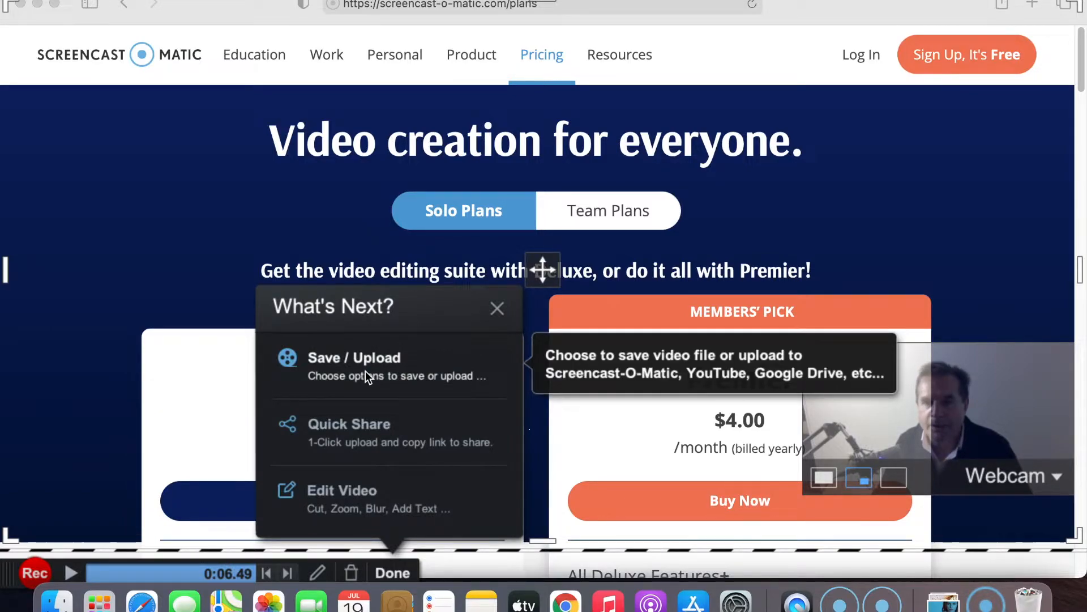
left_click(362, 490)
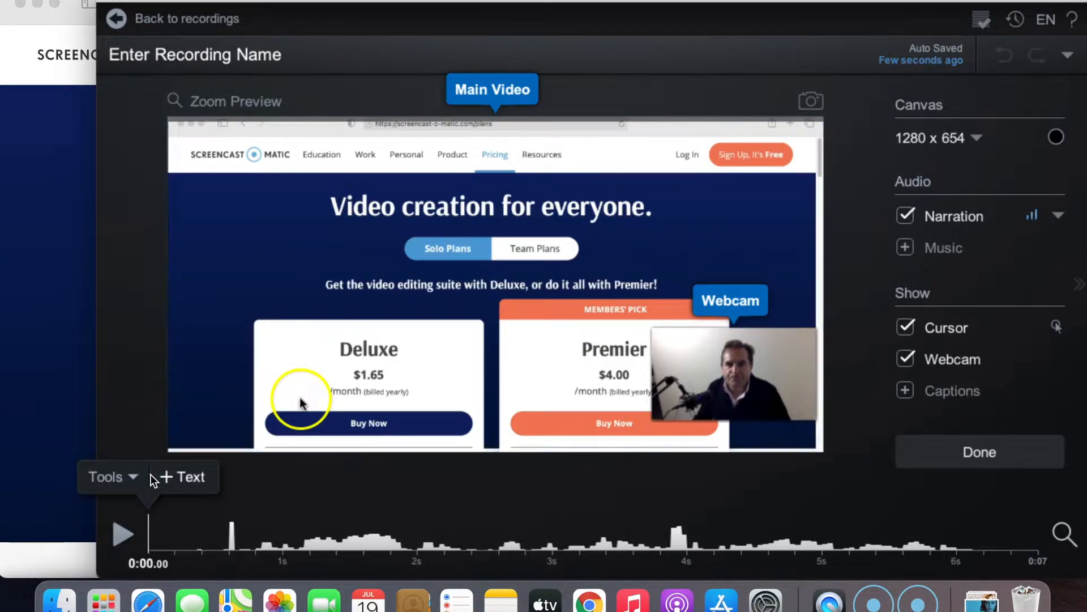
- Browse the editing tools and their Hide, Overlay, Replace and Sound submenus
left_click(134, 477)
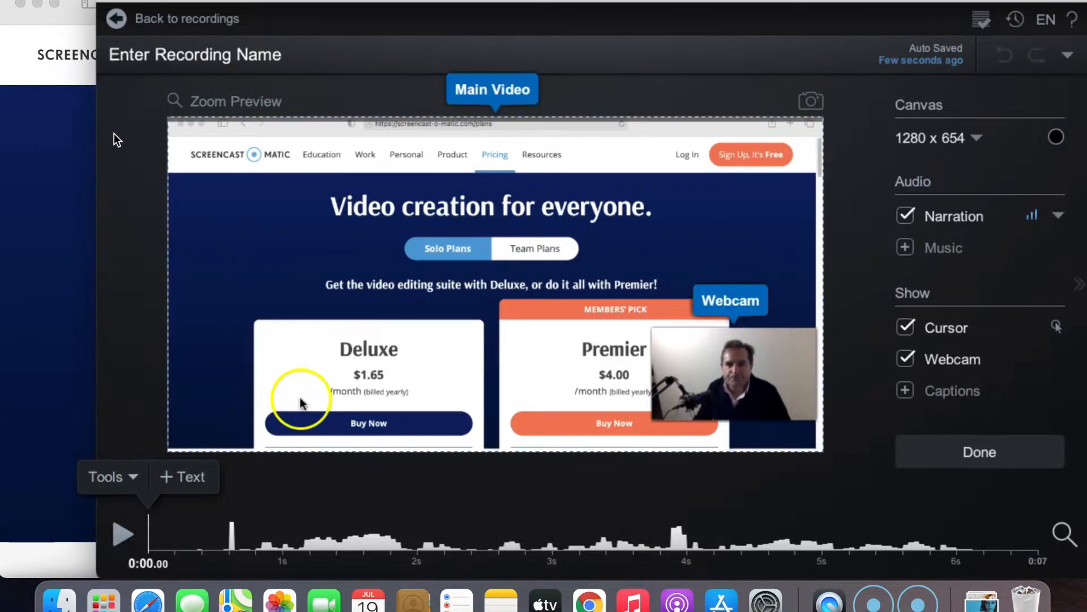
left_click(137, 474)
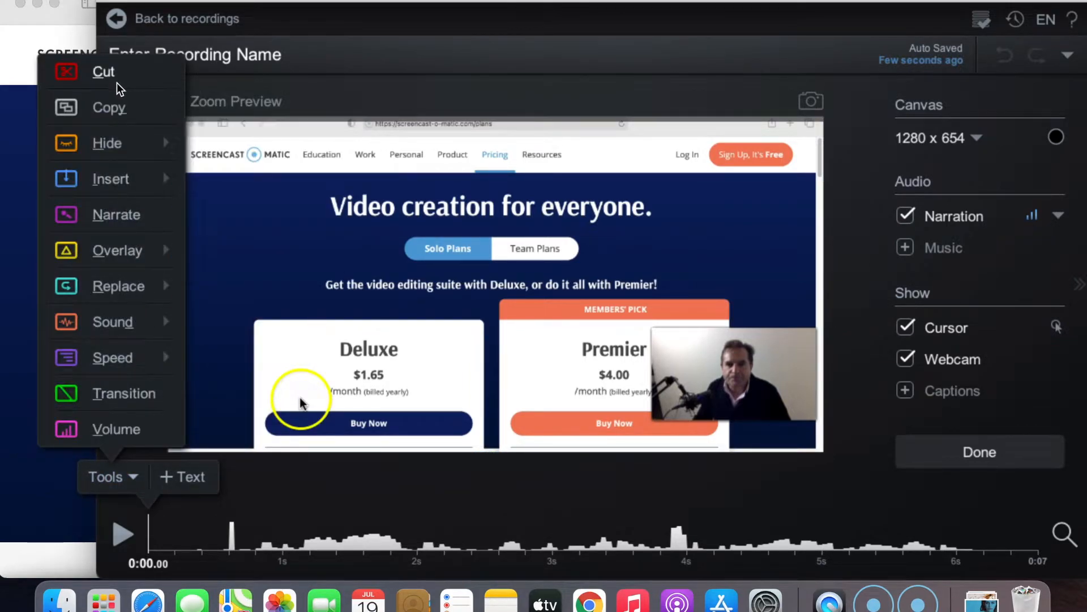
mouse_move(123, 145)
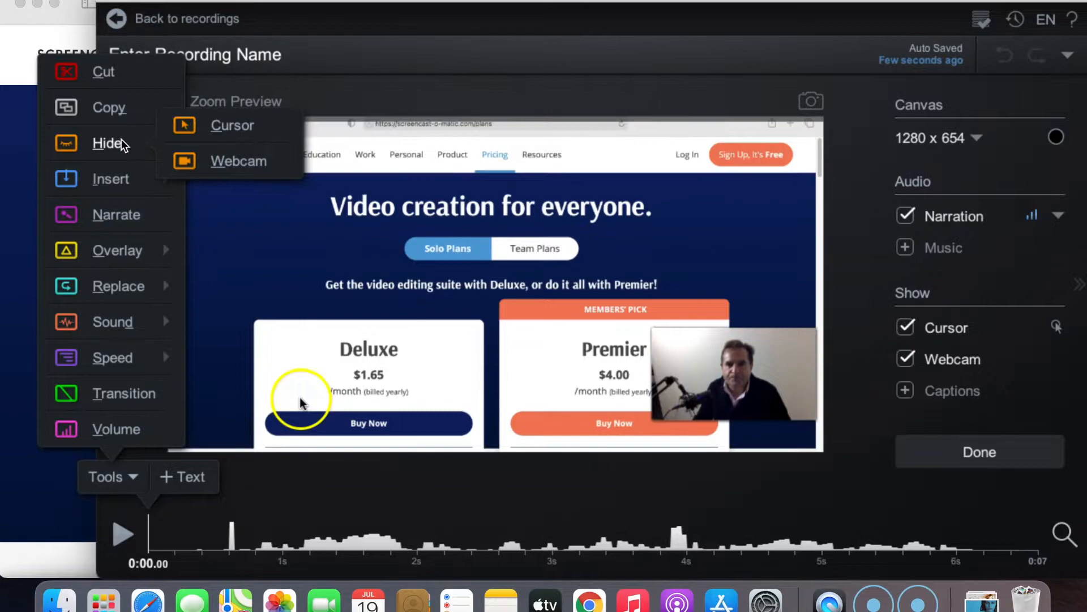
mouse_move(128, 184)
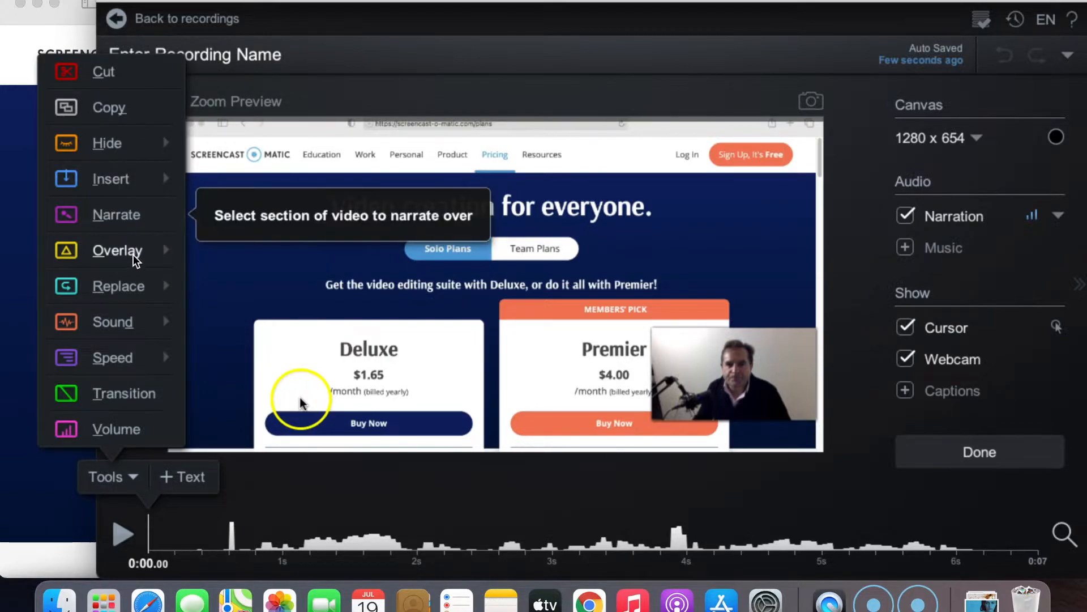
mouse_move(135, 258)
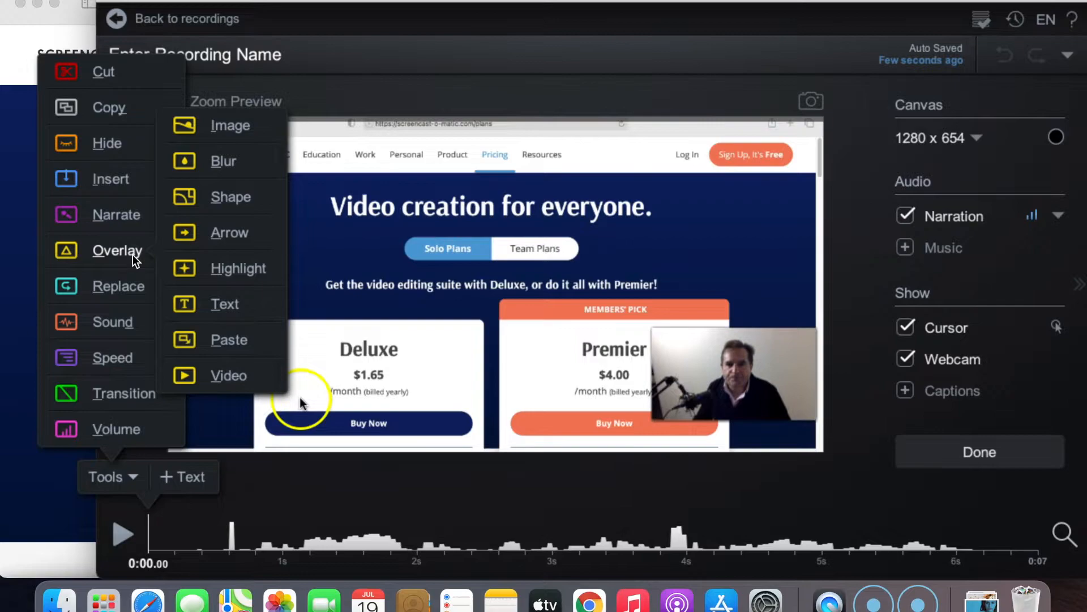
mouse_move(134, 294)
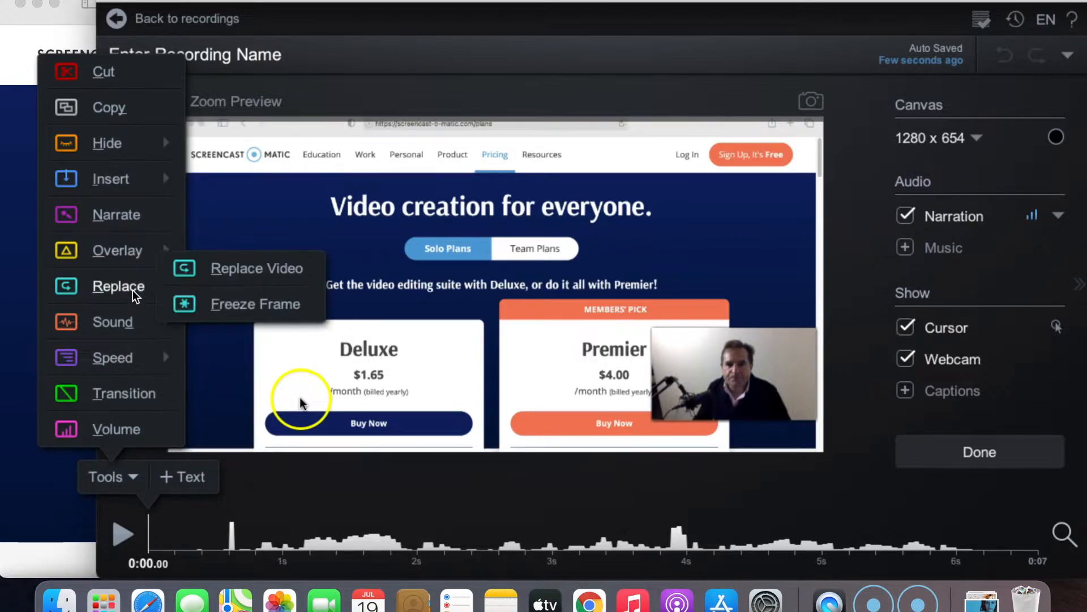
mouse_move(129, 326)
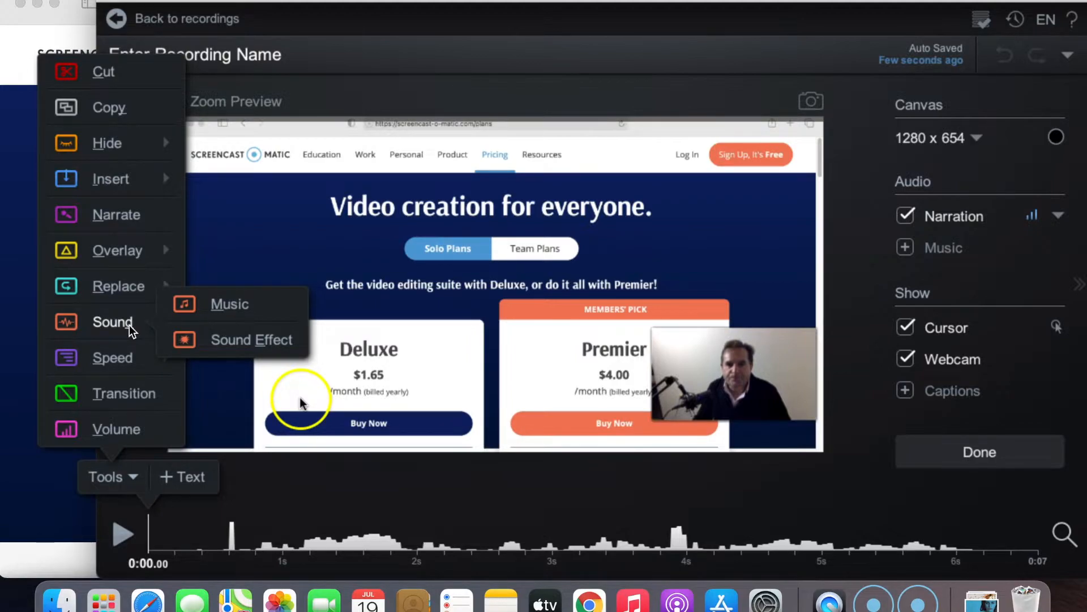
mouse_move(127, 365)
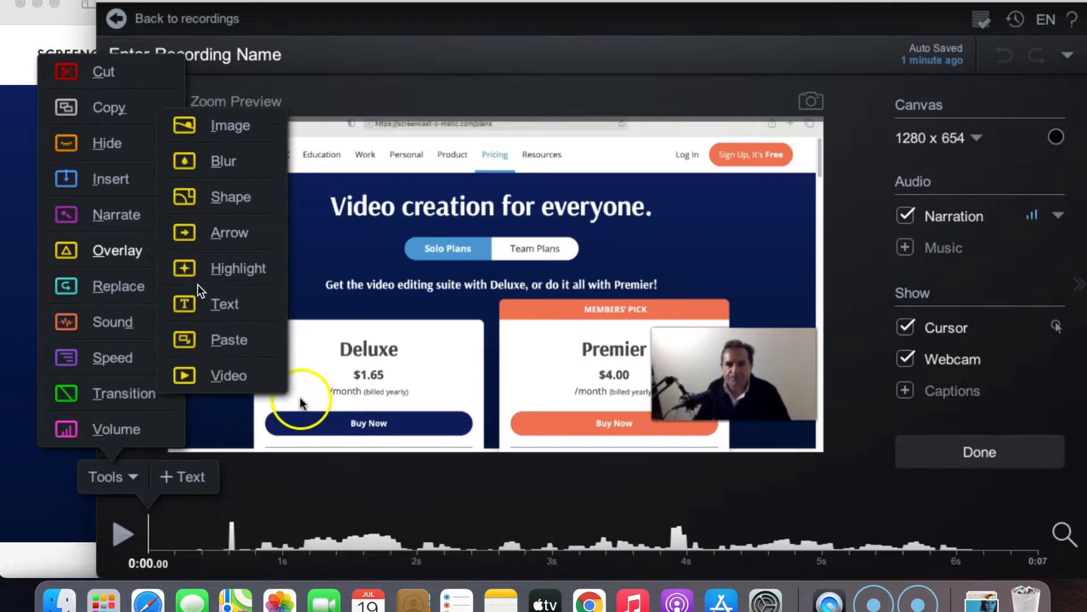
- Try adding a text overlay reading fff to the video
left_click(218, 301)
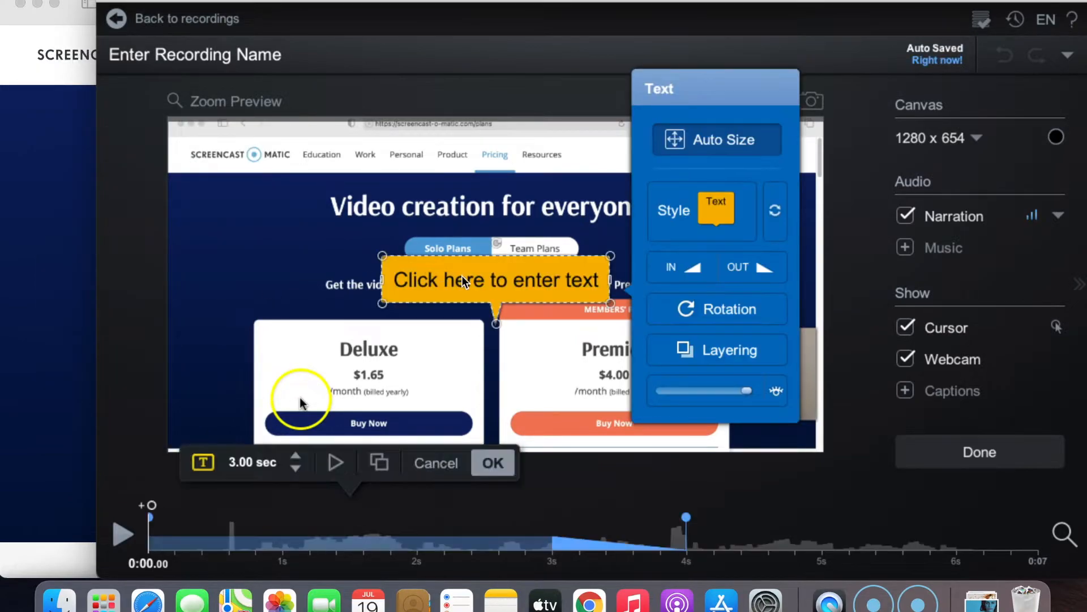
left_click(462, 277)
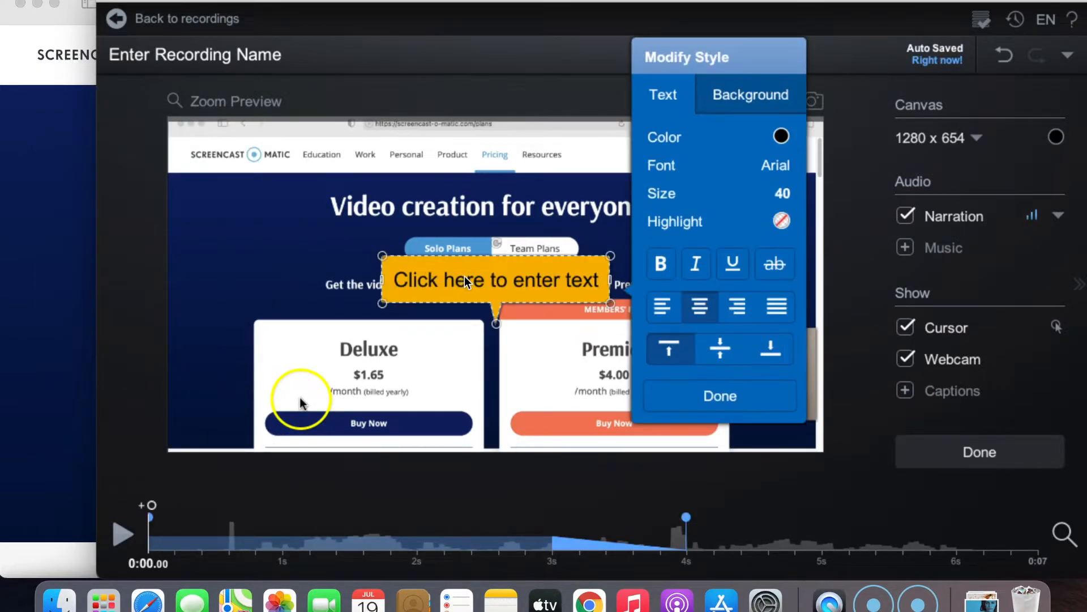
type("fff")
left_click(465, 276)
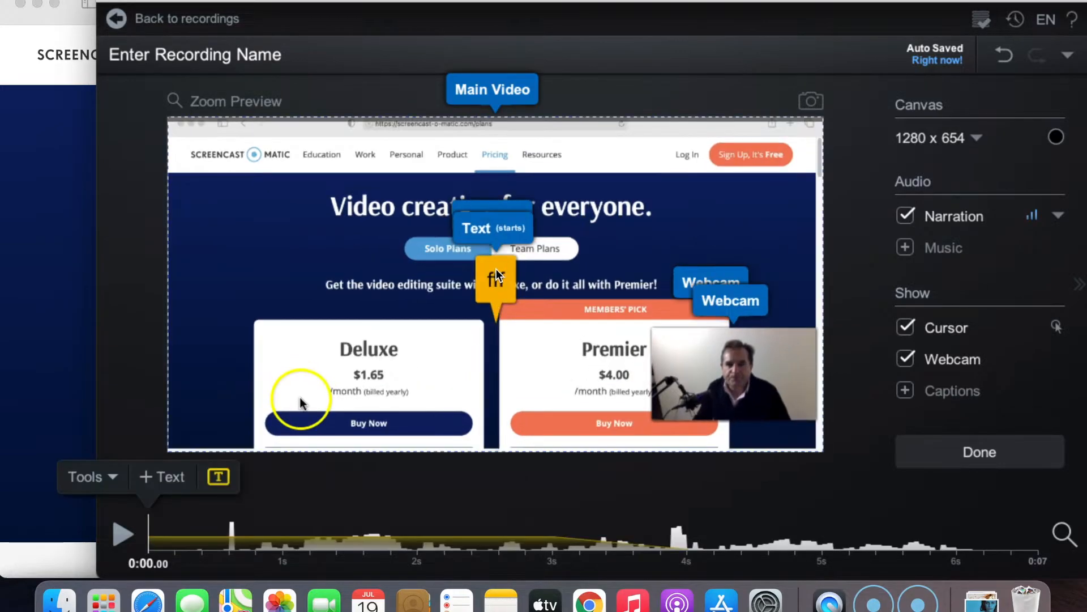
left_click(496, 269)
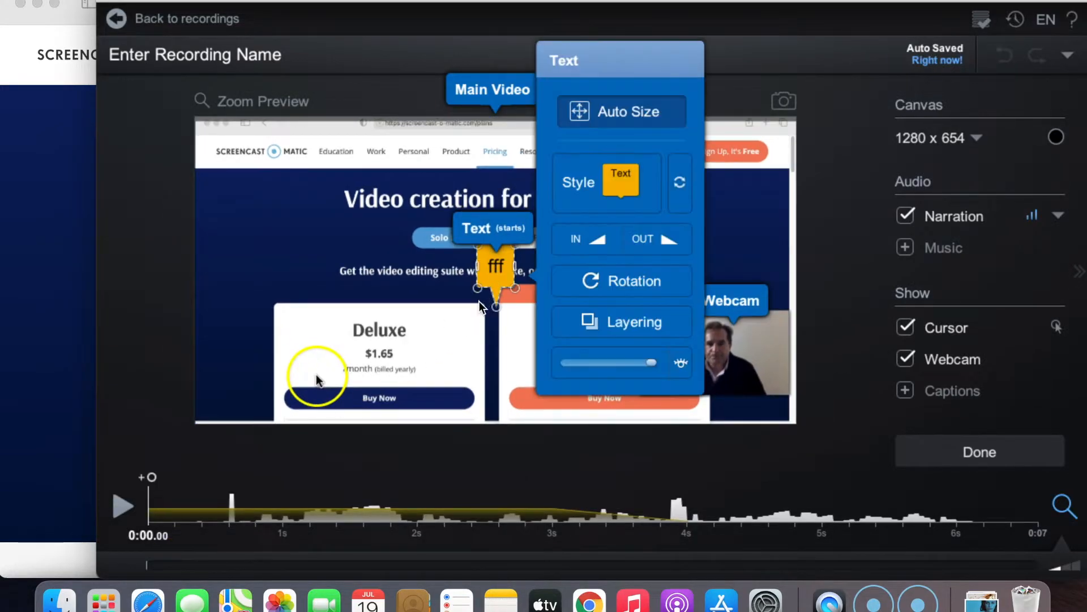
left_click(358, 435)
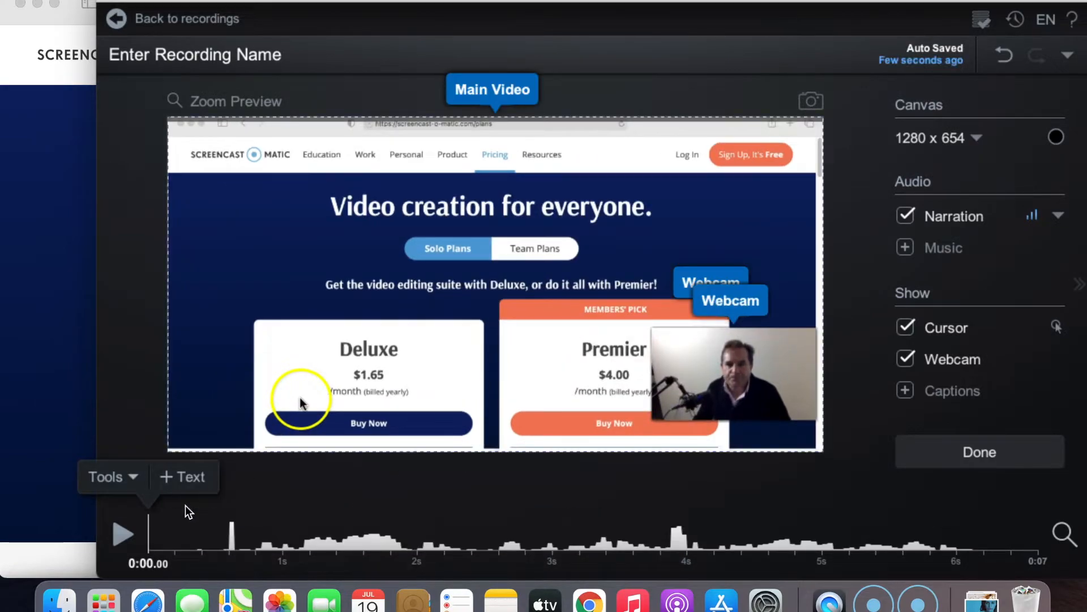
- Cut a short segment from the timeline just after 0:00.72
left_click(249, 519)
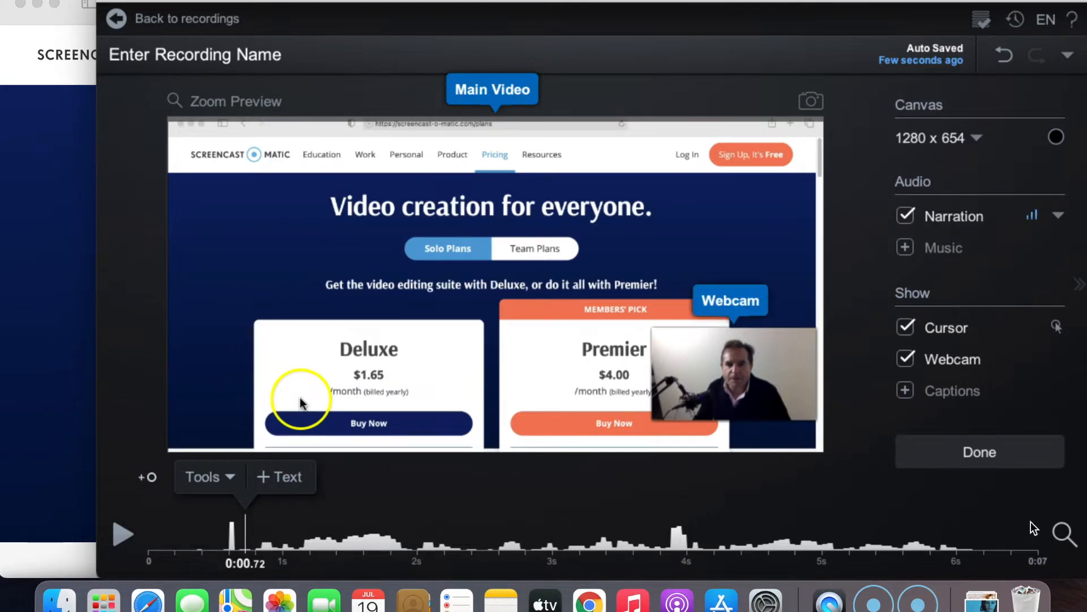
left_click(1063, 534)
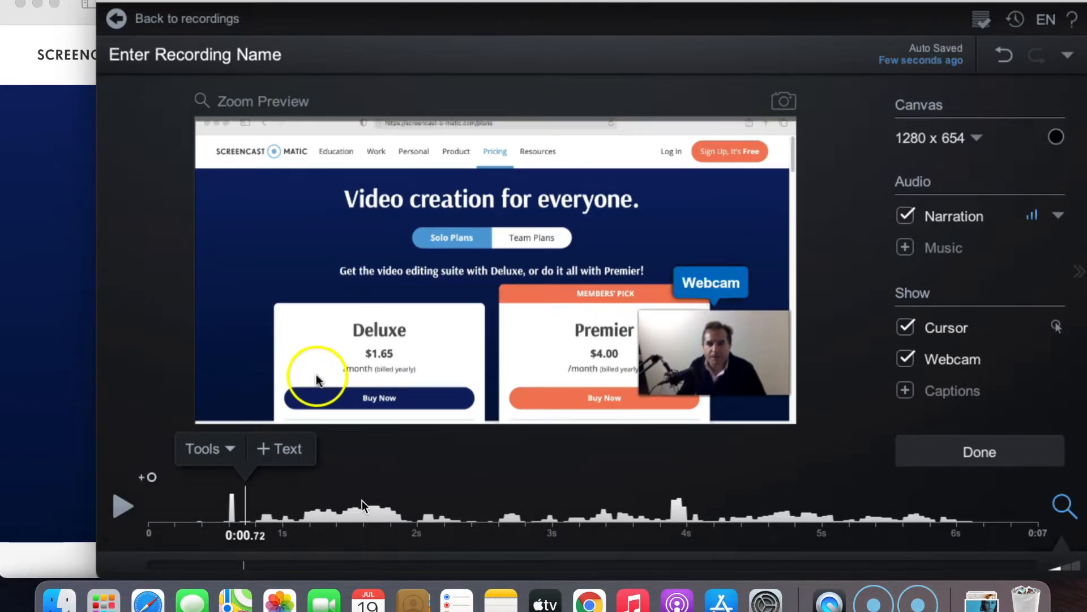
left_click(228, 450)
left_click(220, 55)
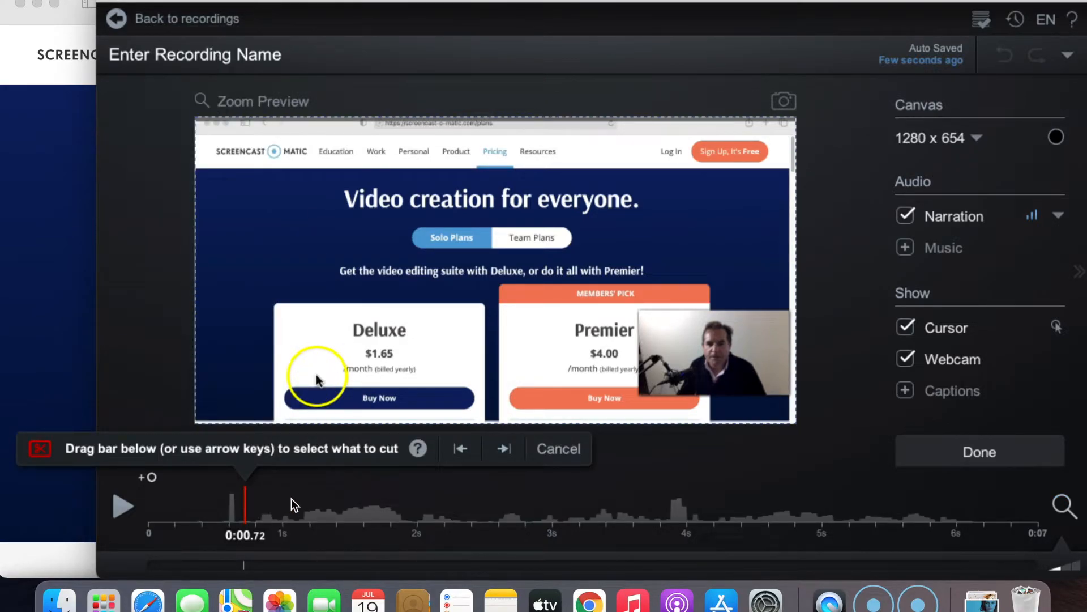
left_click_drag(291, 499, 315, 498)
left_click(391, 451)
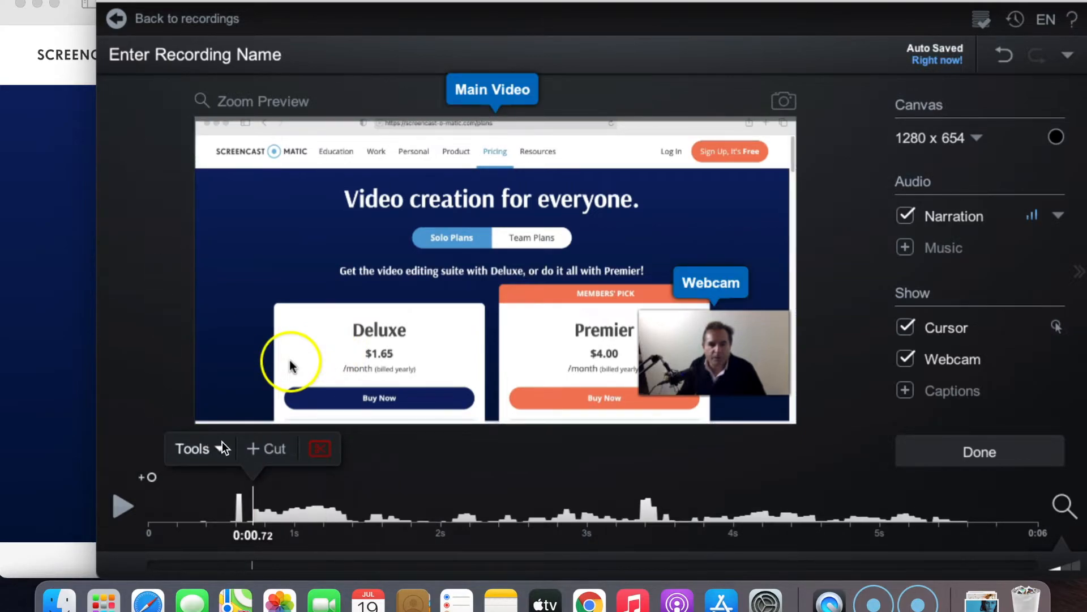
- Add a blur overlay covering the Deluxe plan heading and the subtitle line above it
left_click(221, 448)
mouse_move(245, 259)
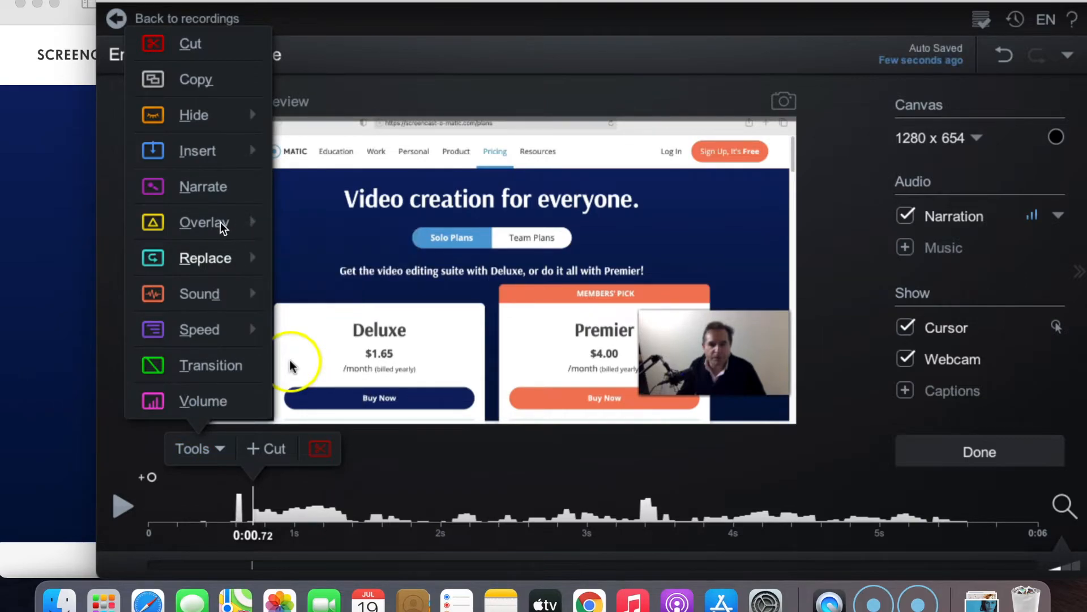
mouse_move(221, 222)
left_click(311, 134)
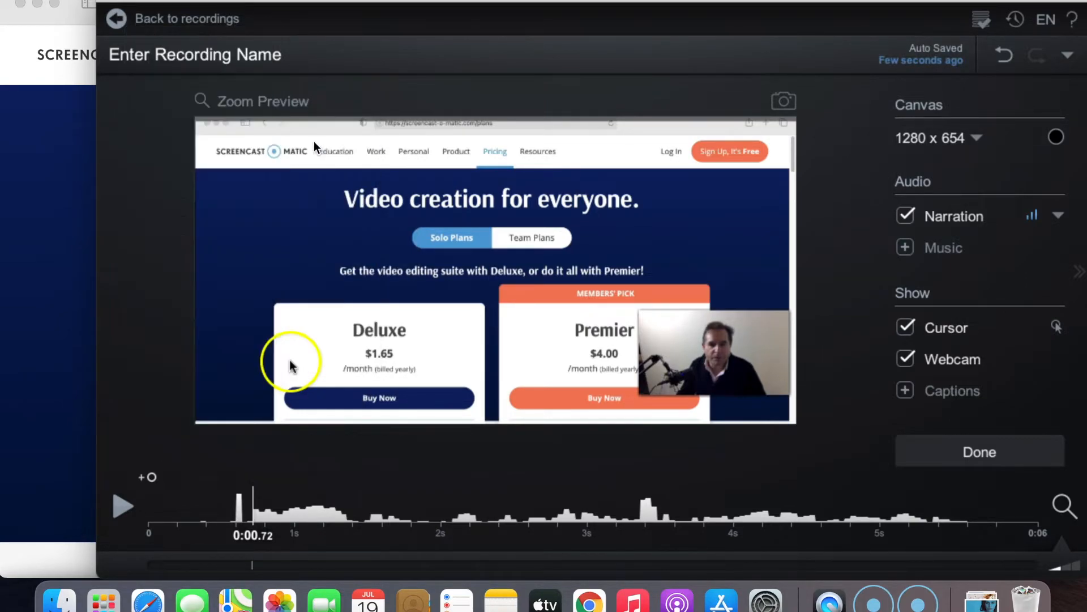
left_click_drag(480, 272, 272, 271)
left_click_drag(389, 283, 397, 349)
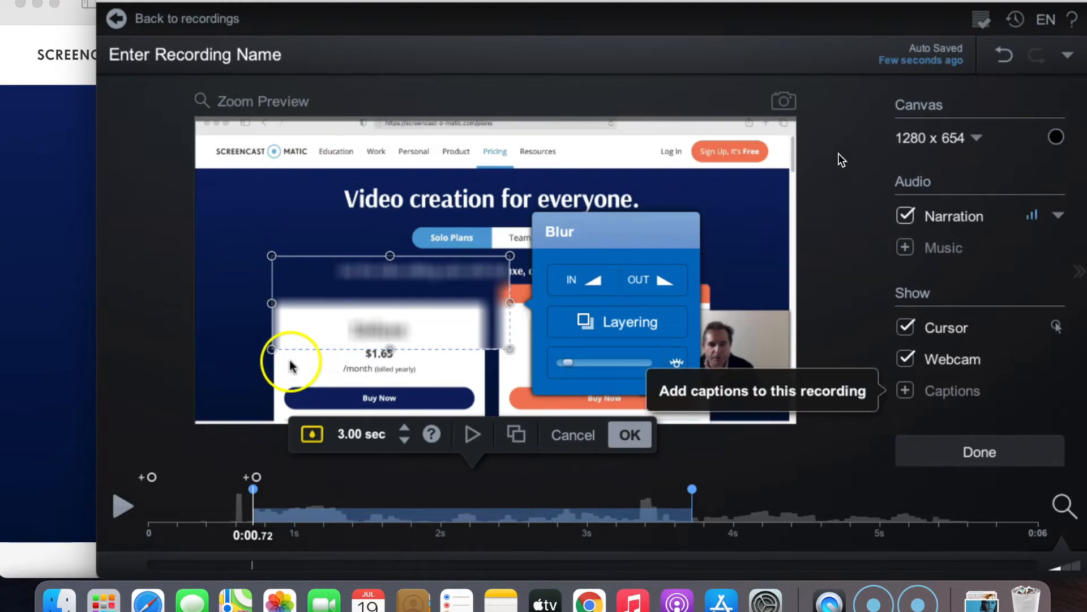
- Name the recording test and apply the blur overlay
left_click(233, 57)
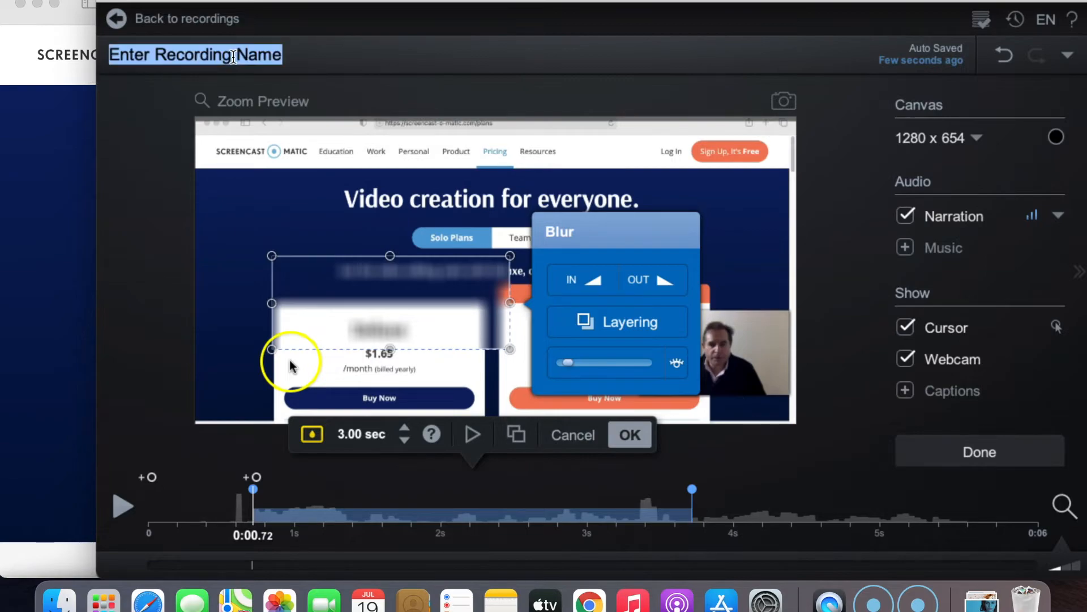
type("test")
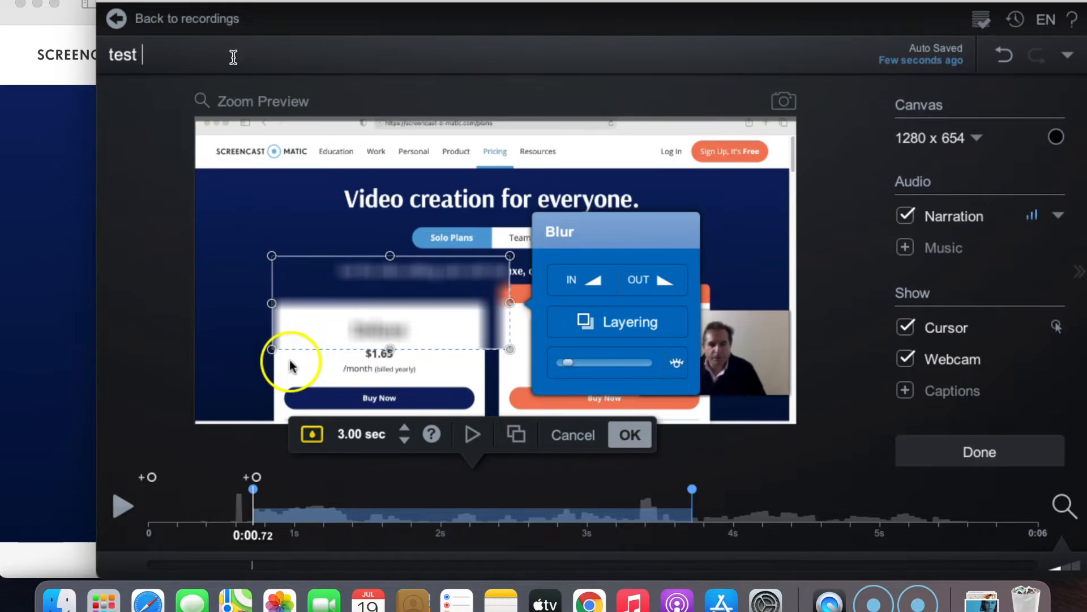
left_click(620, 443)
left_click(619, 443)
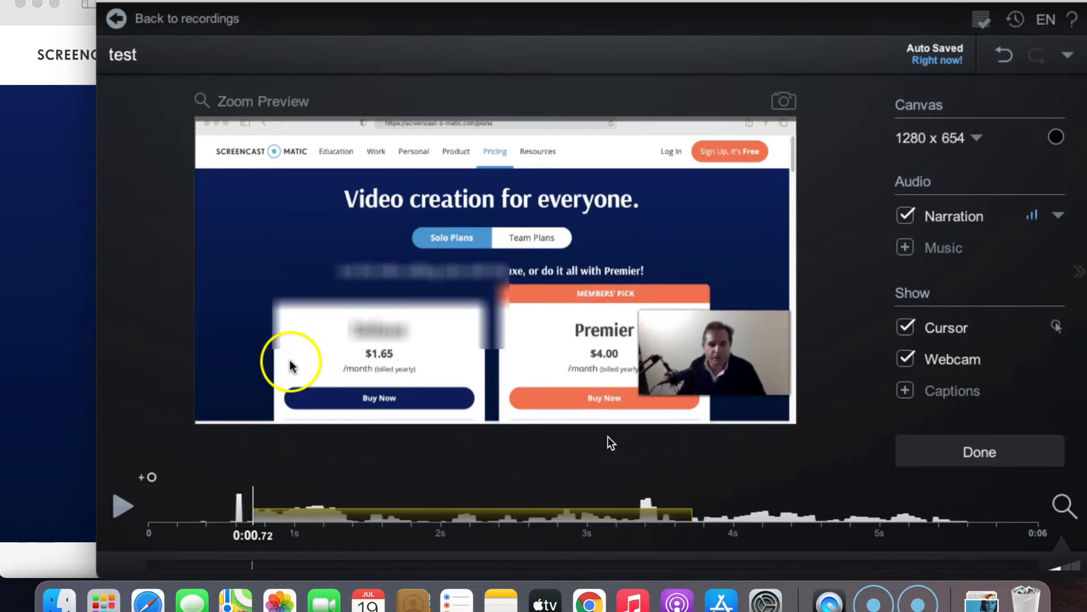